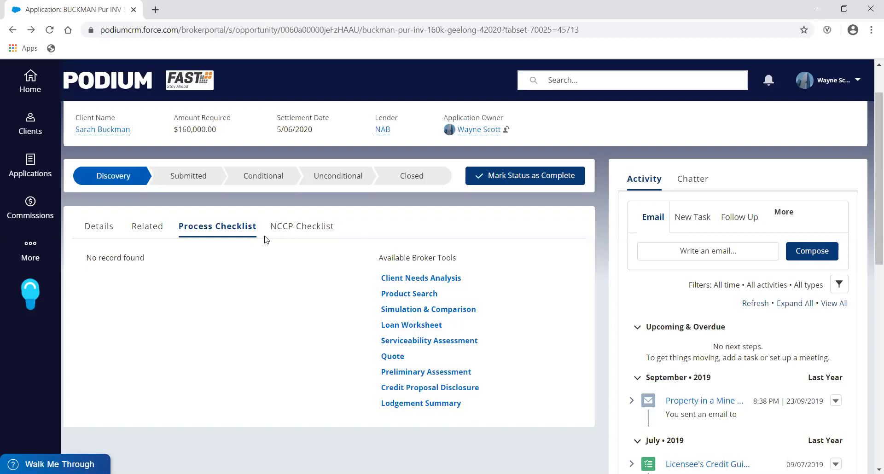
Open the Product Search tool for the application and clear the selection of all lenders.
{"action": "left_click", "coordinate": [417, 294]}
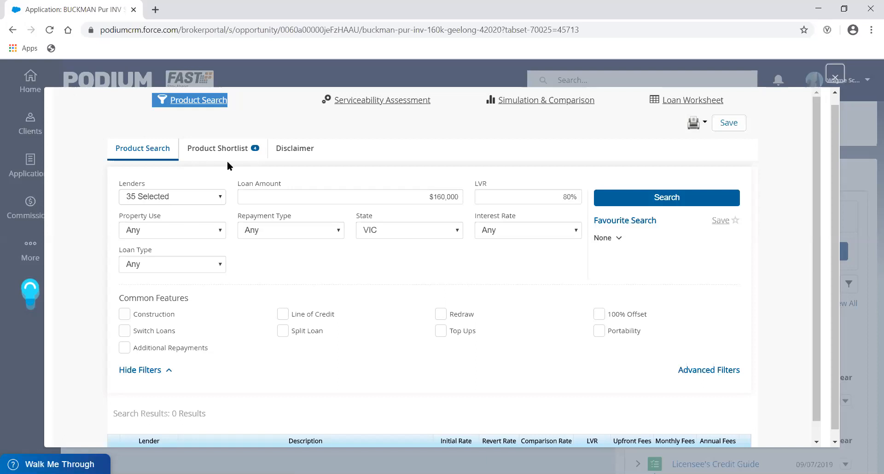
{"action": "left_click", "coordinate": [142, 201]}
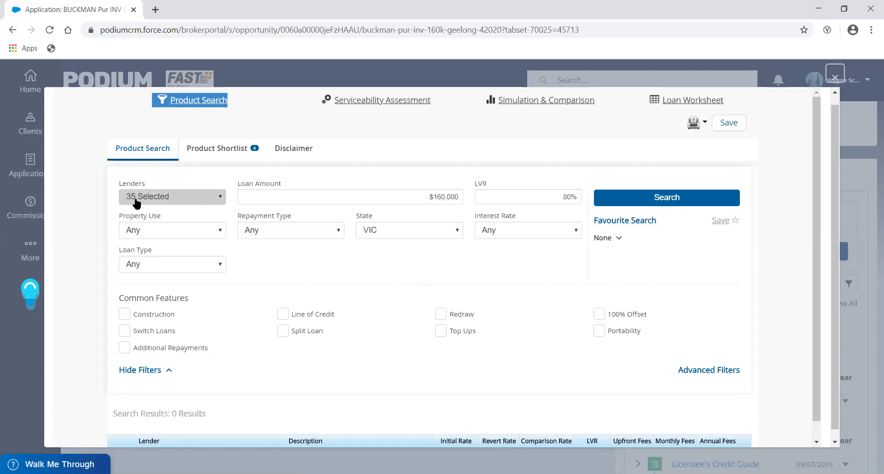
{"action": "left_click", "coordinate": [222, 201]}
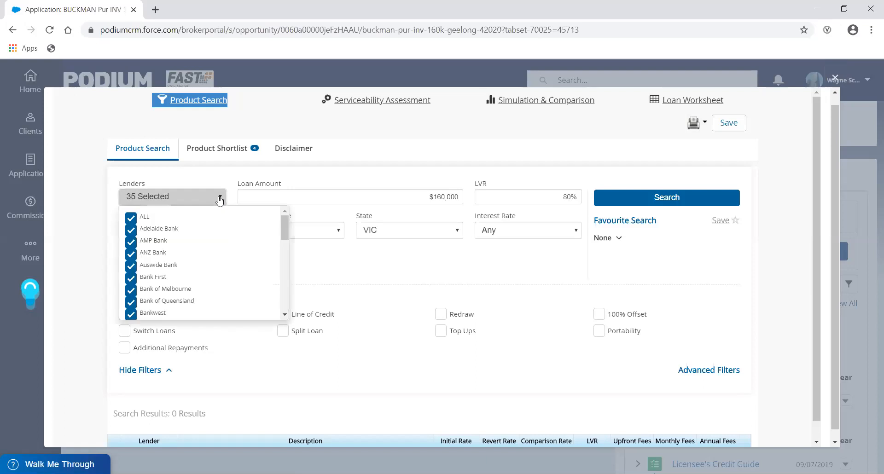
{"action": "left_click", "coordinate": [130, 218]}
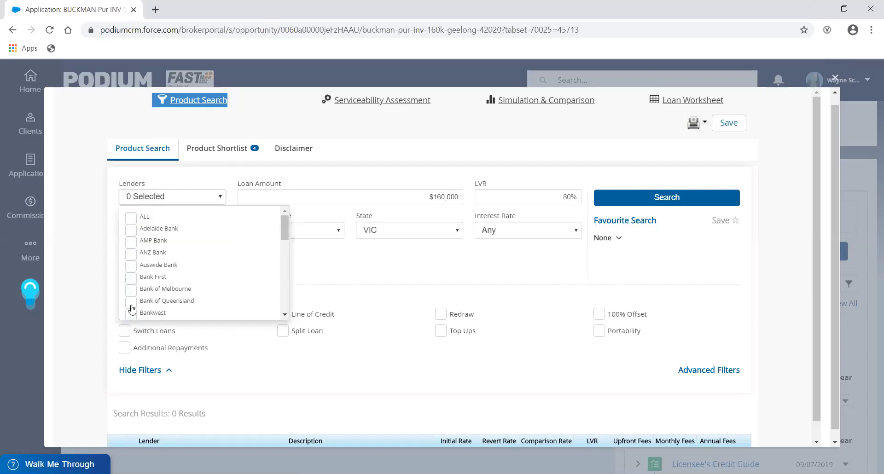
Select every lender except Auswide Bank and Bank of Queensland, and clear the lender selection again.
{"action": "left_click", "coordinate": [143, 220]}
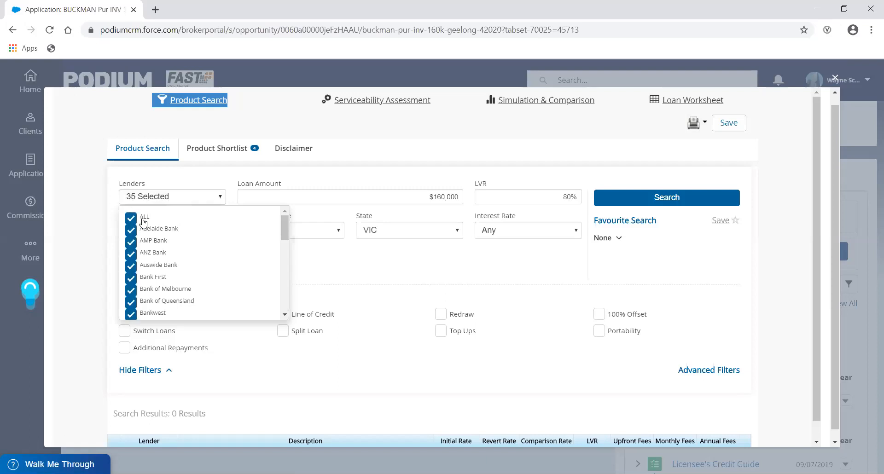
{"action": "left_click", "coordinate": [131, 266]}
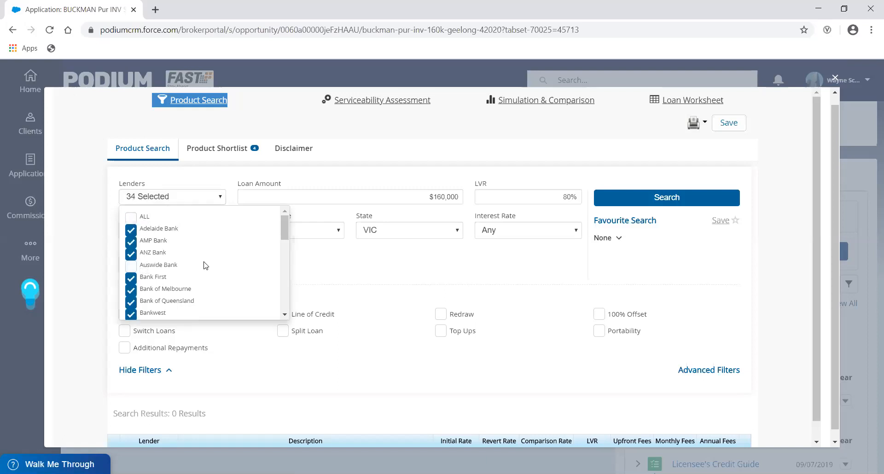
{"action": "left_click", "coordinate": [131, 302]}
{"action": "left_click", "coordinate": [132, 217]}
{"action": "left_click", "coordinate": [131, 217]}
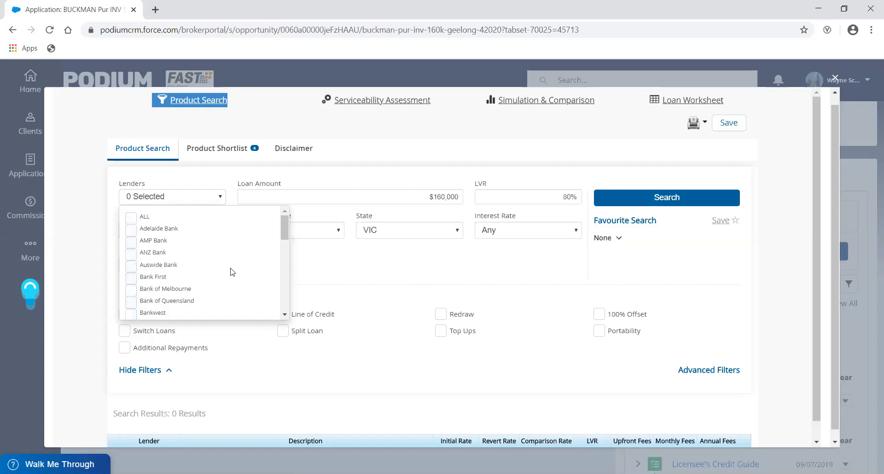
Limit the lenders to ANZ Bank, Commonwealth Bank, NAB and Westpac.
{"action": "left_click", "coordinate": [130, 254]}
{"action": "left_click_drag", "start_coordinate": [284, 224], "coordinate": [286, 316]}
{"action": "left_click", "coordinate": [131, 279]}
{"action": "left_click", "coordinate": [131, 213]}
{"action": "left_click", "coordinate": [132, 310]}
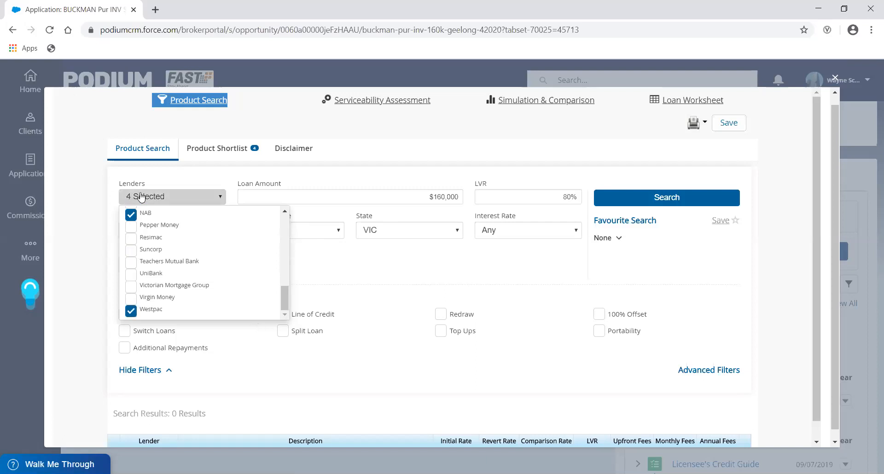
{"action": "left_click", "coordinate": [312, 186]}
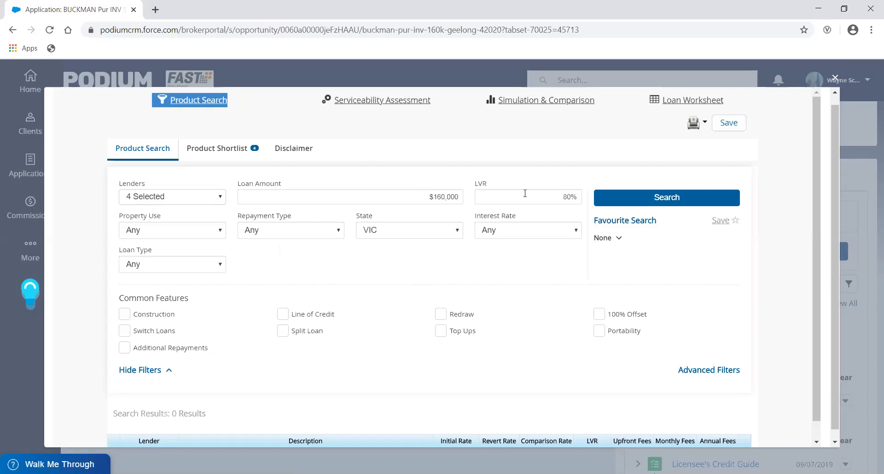
Set the property use to Investment and the repayment type to P & I.
{"action": "left_click", "coordinate": [208, 231]}
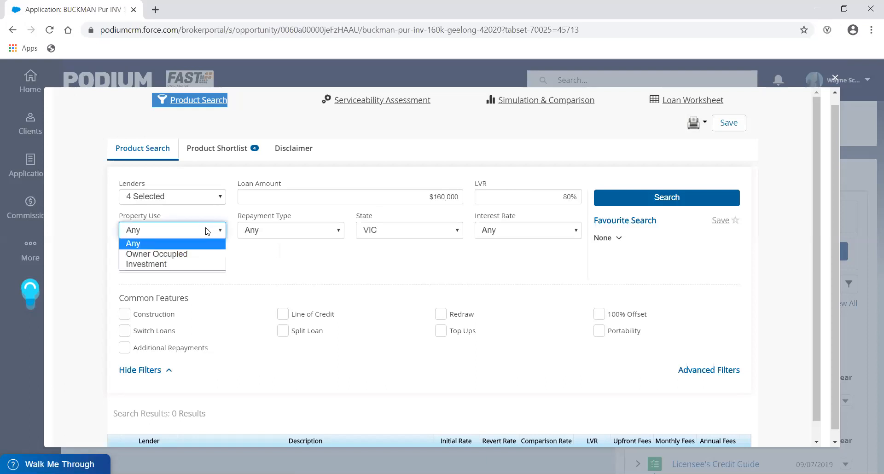
{"action": "left_click", "coordinate": [187, 263]}
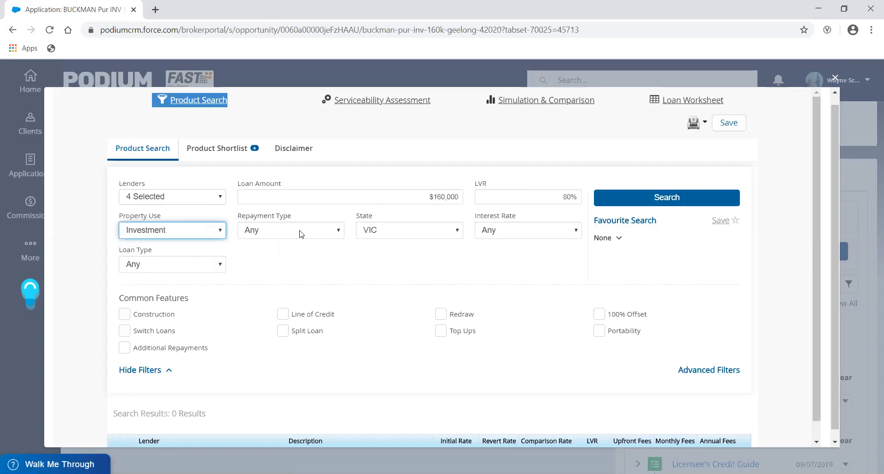
{"action": "left_click", "coordinate": [299, 234]}
{"action": "left_click", "coordinate": [287, 253]}
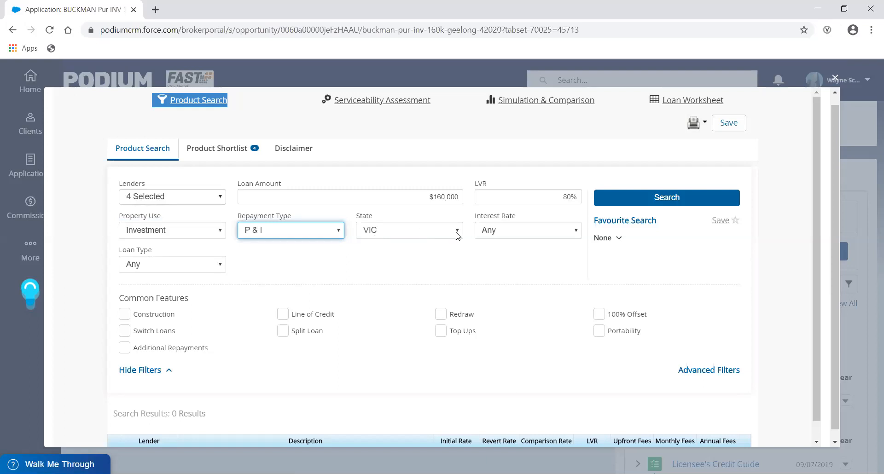
Filter for a Variable interest rate and Full Doc loan type, with Redraw as a required feature.
{"action": "left_click", "coordinate": [515, 236]}
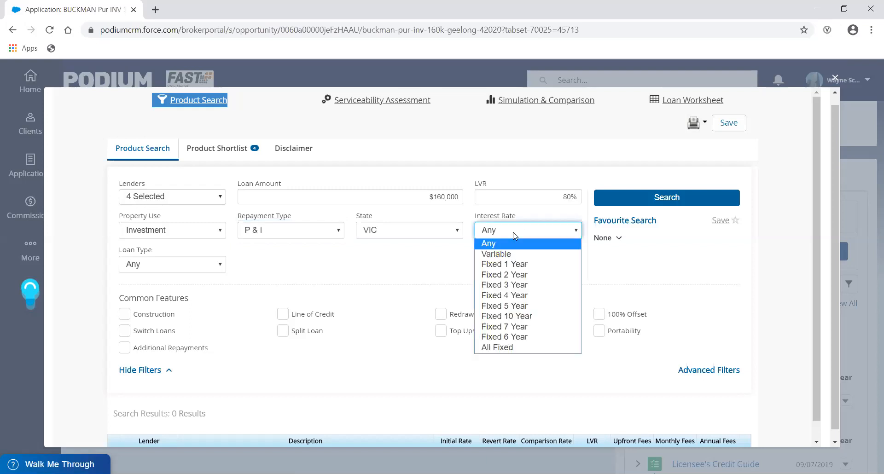
{"action": "left_click", "coordinate": [508, 255]}
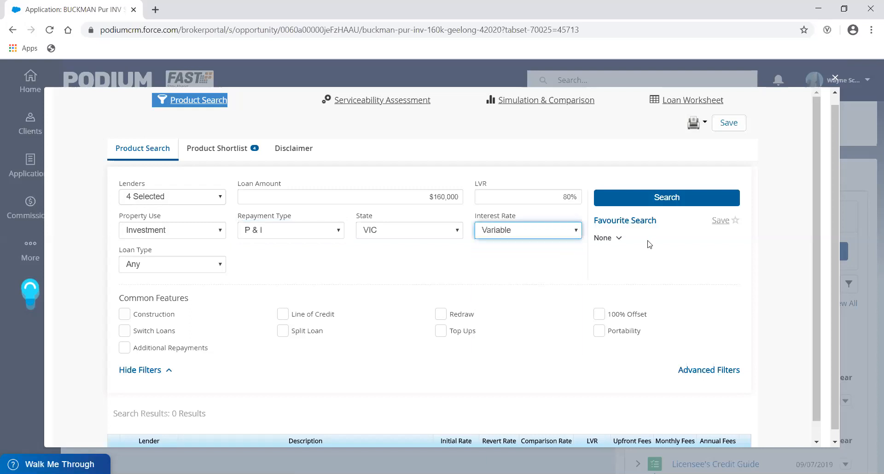
{"action": "left_click", "coordinate": [159, 259]}
{"action": "left_click", "coordinate": [151, 285]}
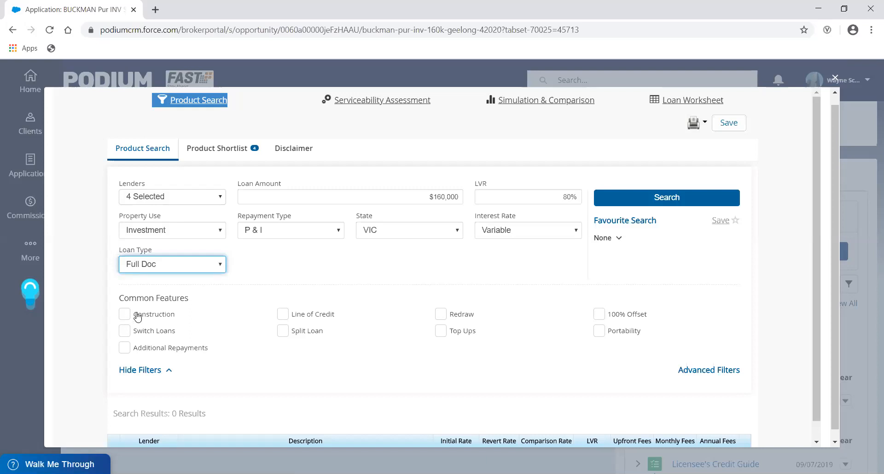
{"action": "left_click", "coordinate": [440, 315]}
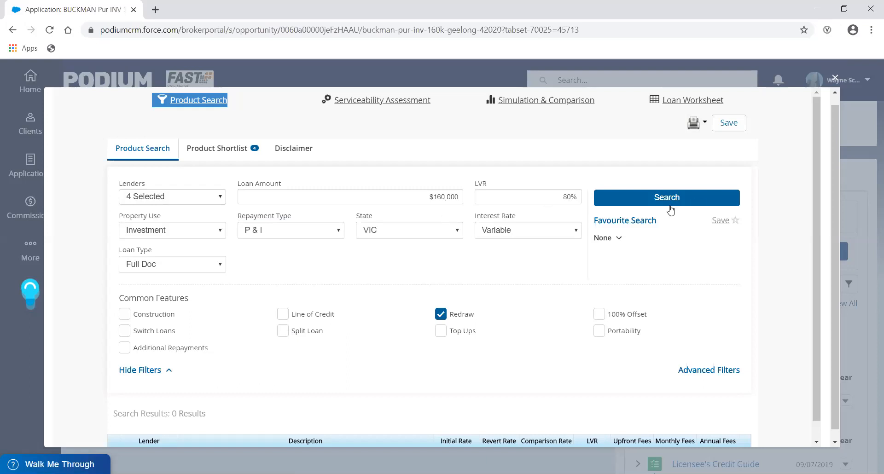
View the list of saved favourite searches.
{"action": "scroll", "coordinate": [224, 381], "scroll_direction": "down", "scroll_amount": 1}
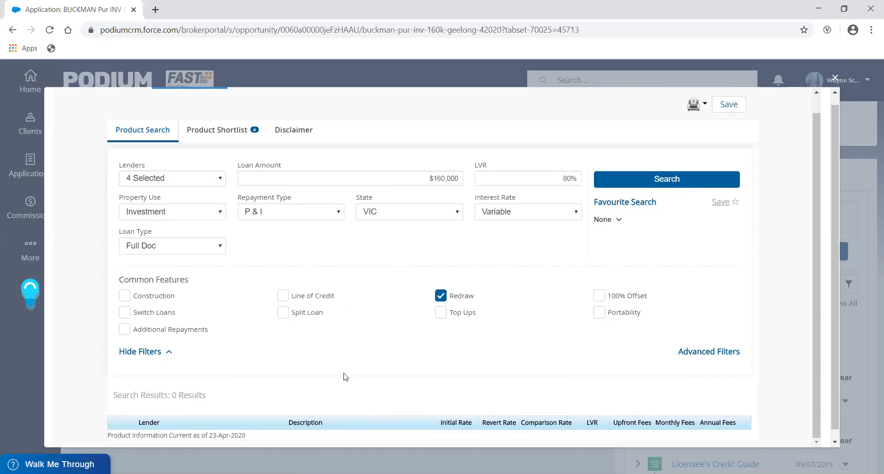
{"action": "scroll", "coordinate": [279, 415], "scroll_direction": "down", "scroll_amount": 1}
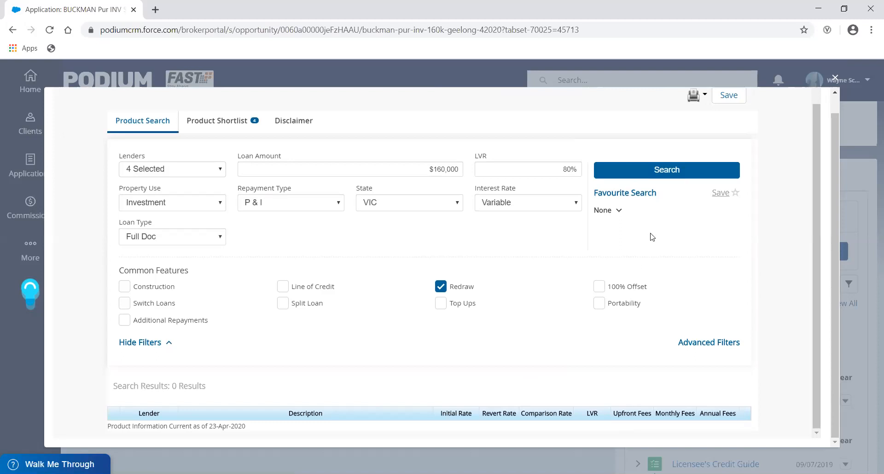
{"action": "left_click", "coordinate": [619, 210]}
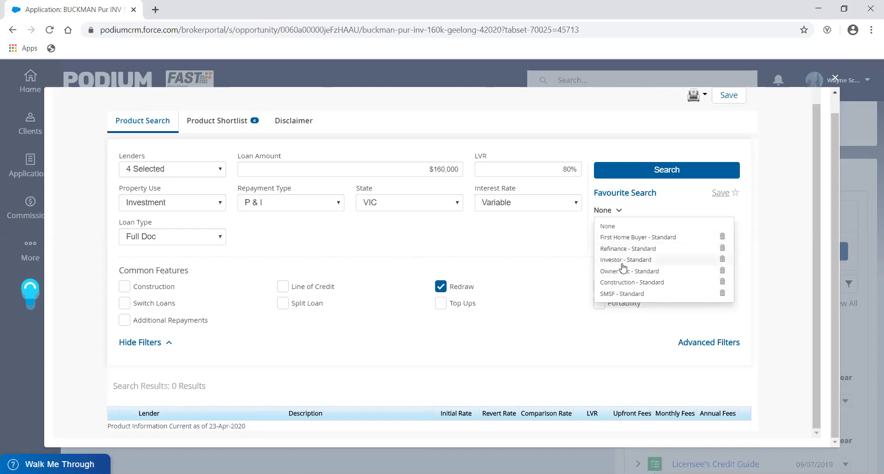
Review the advanced filters for loan details, features and benefits, fees and charges, acceptable securities and acceptable income, and close them.
{"action": "left_click", "coordinate": [668, 294]}
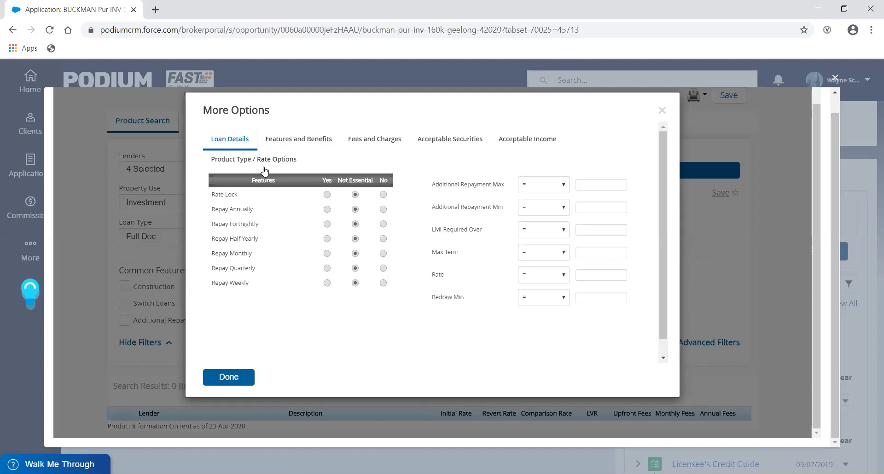
{"action": "left_click", "coordinate": [311, 140]}
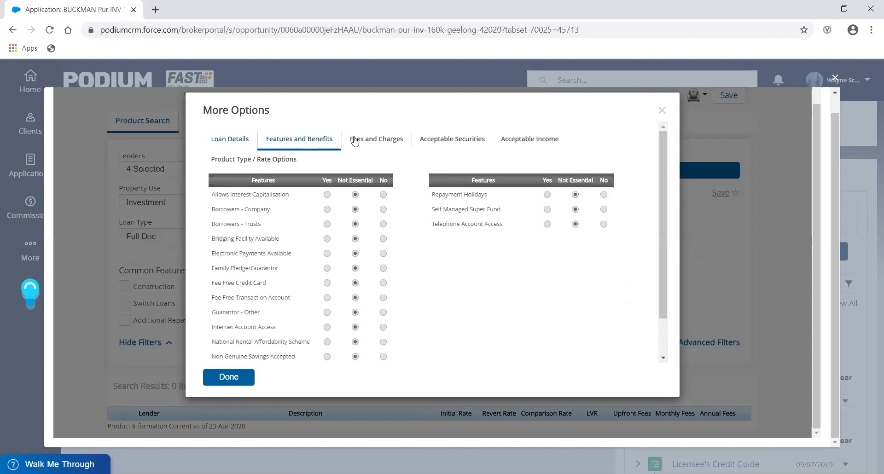
{"action": "left_click", "coordinate": [374, 143]}
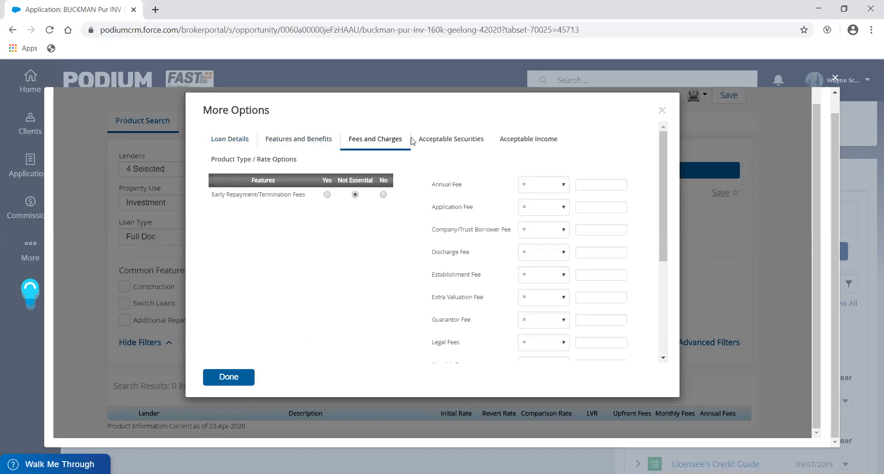
{"action": "left_click", "coordinate": [442, 142]}
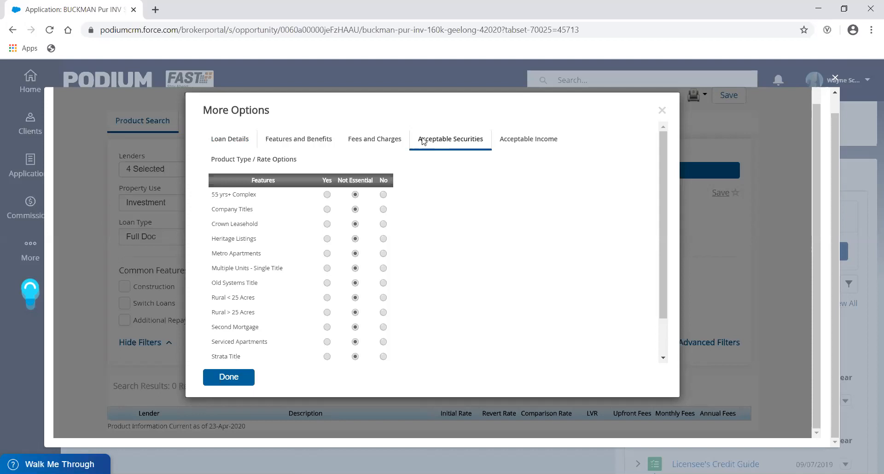
{"action": "left_click", "coordinate": [541, 144]}
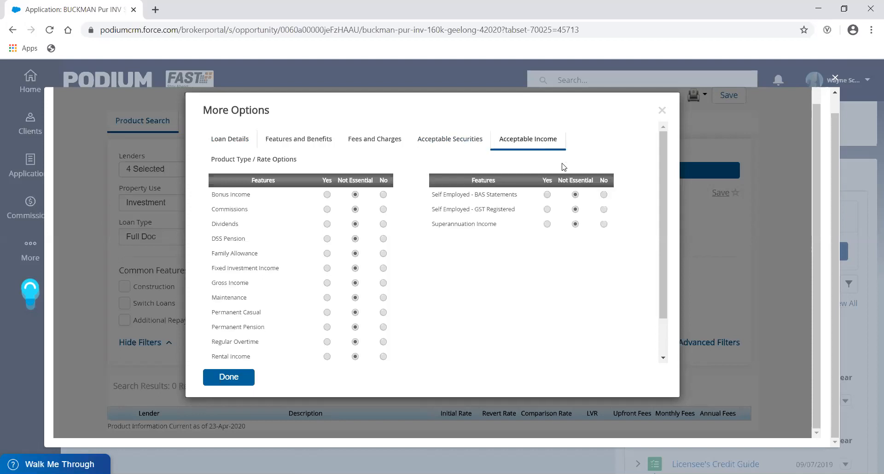
{"action": "scroll", "coordinate": [480, 318], "scroll_direction": "down", "scroll_amount": 1}
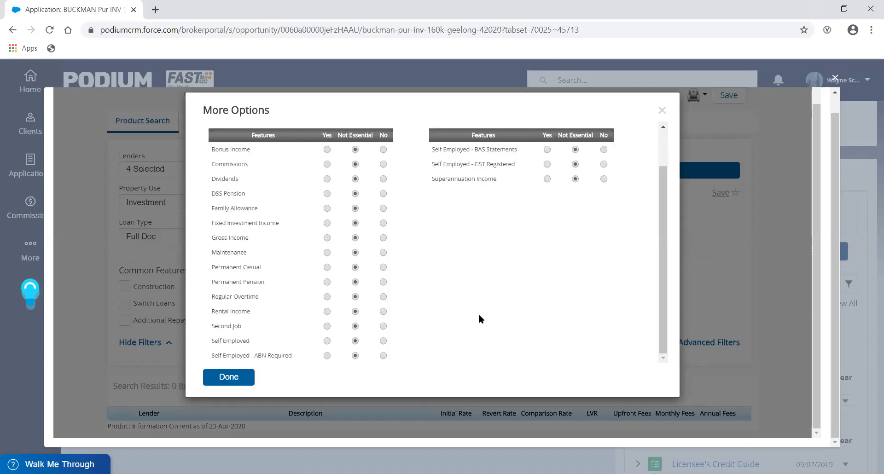
{"action": "left_click", "coordinate": [231, 382]}
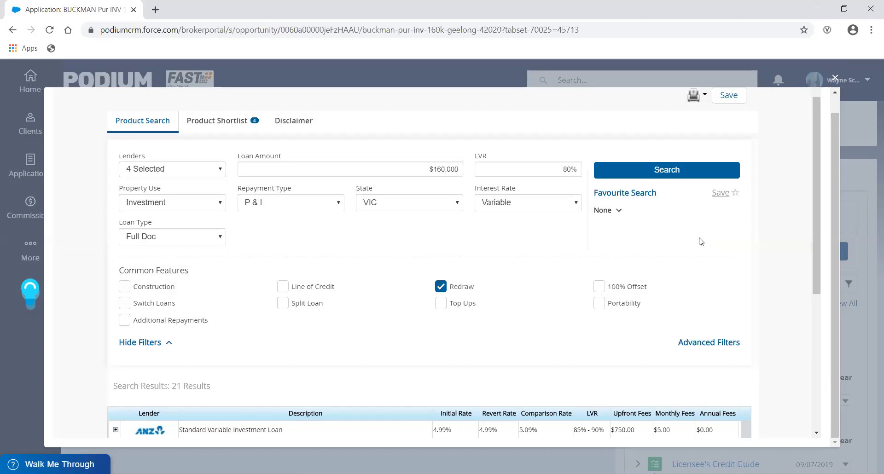
Run the product search with the chosen filters and look through the matching loans.
{"action": "left_click", "coordinate": [671, 171]}
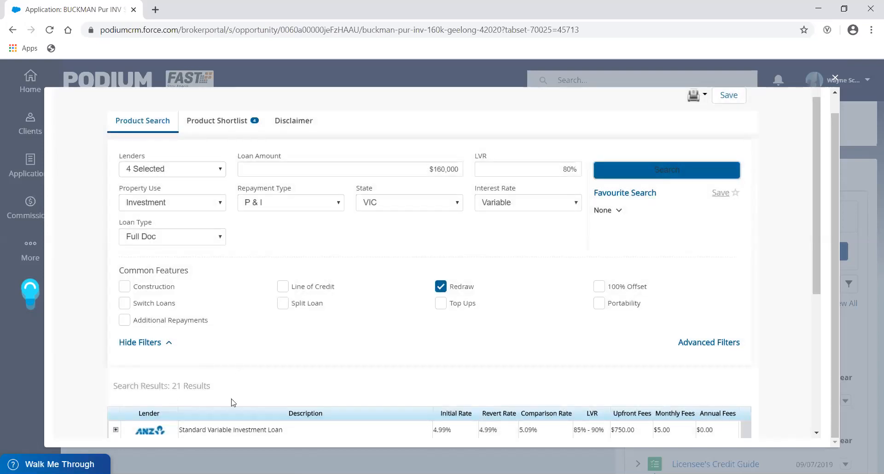
{"action": "scroll", "coordinate": [285, 381], "scroll_direction": "down", "scroll_amount": 1}
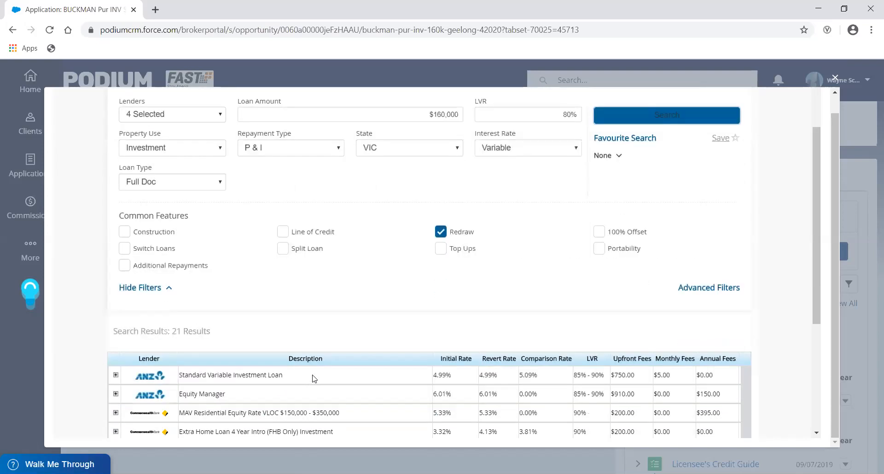
{"action": "scroll", "coordinate": [317, 375], "scroll_direction": "down", "scroll_amount": 4}
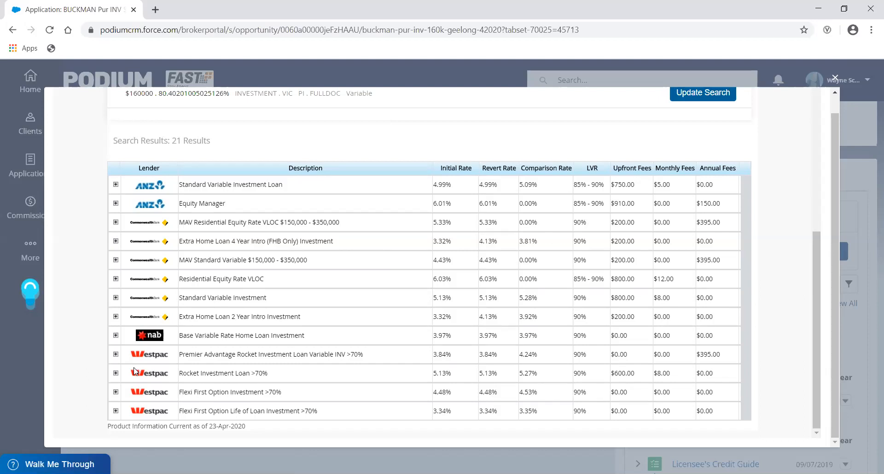
Expand Westpac's Flexi First Option Investment >70% loan and add its Investment product to the shortlist.
{"action": "left_click", "coordinate": [116, 393]}
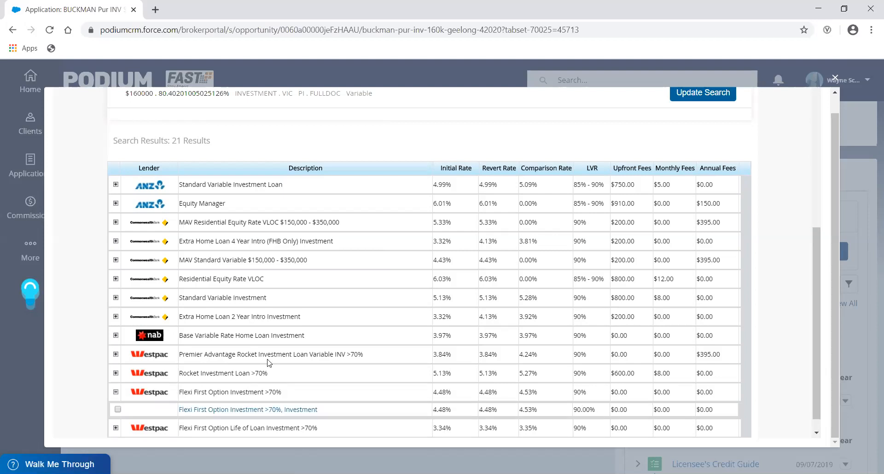
{"action": "scroll", "coordinate": [269, 362], "scroll_direction": "down", "scroll_amount": 1}
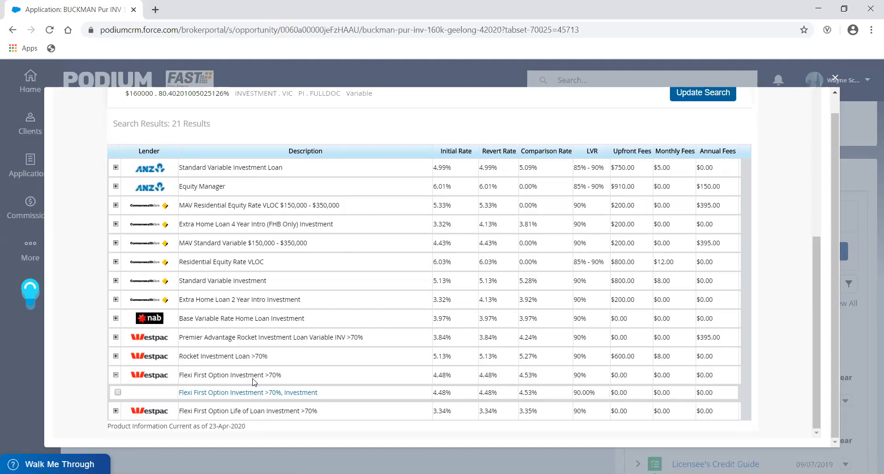
{"action": "left_click", "coordinate": [118, 392]}
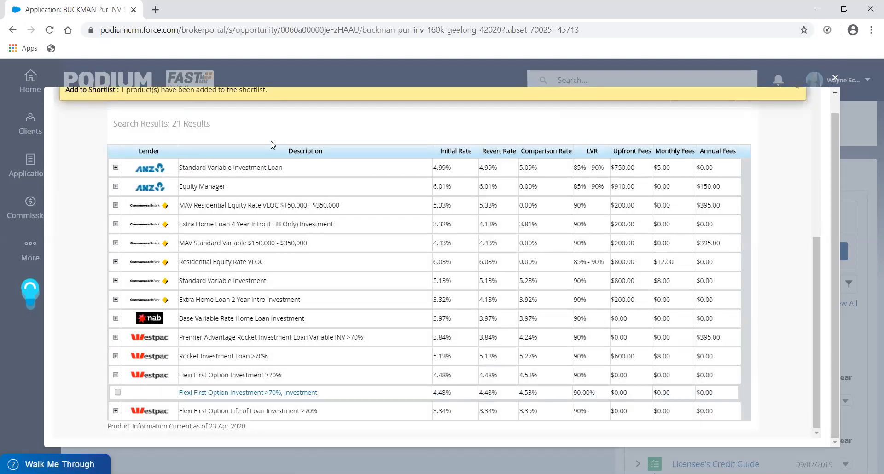
{"action": "scroll", "coordinate": [273, 145], "scroll_direction": "up", "scroll_amount": 1}
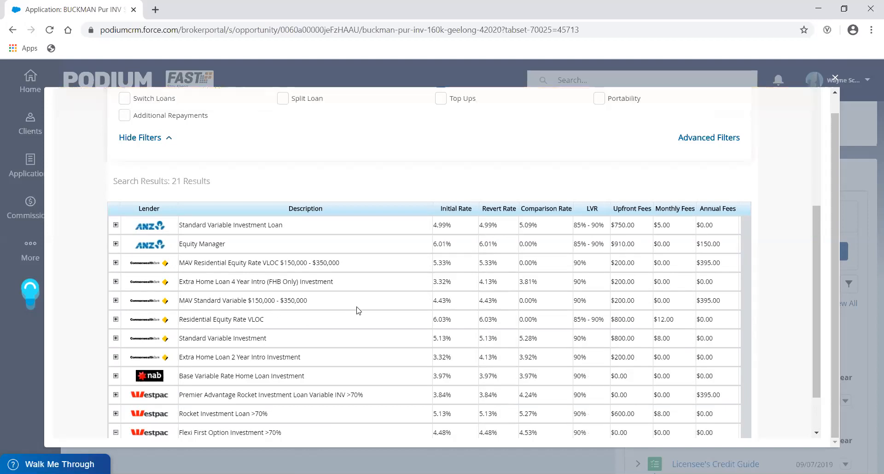
{"action": "scroll", "coordinate": [359, 312], "scroll_direction": "up", "scroll_amount": 4}
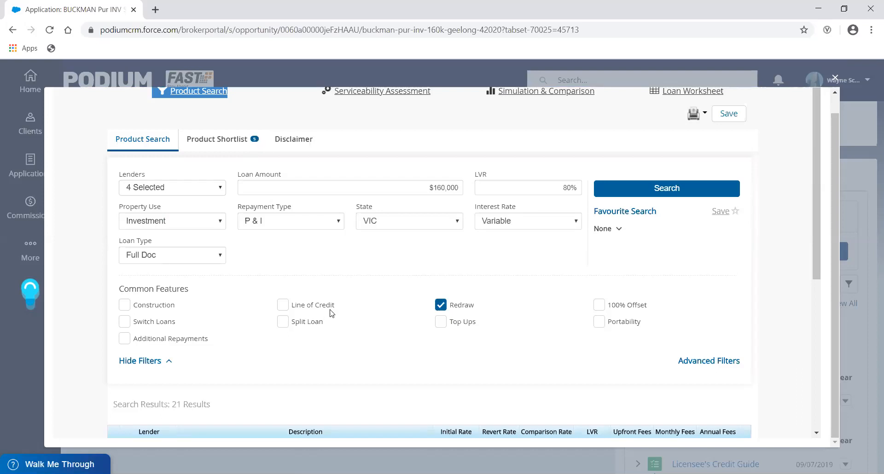
{"action": "scroll", "coordinate": [331, 313], "scroll_direction": "down", "scroll_amount": 6}
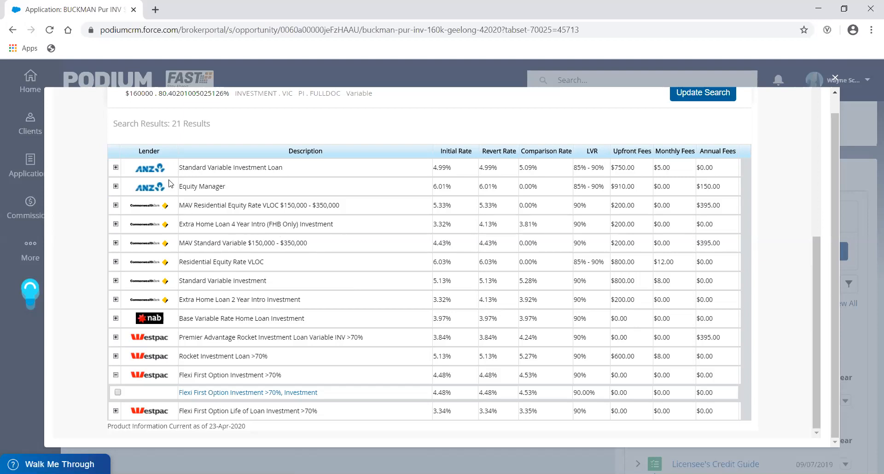
Sort the search results by initial rate and by annual fees, each ascending and descending, and finally by lender.
{"action": "left_click", "coordinate": [466, 154]}
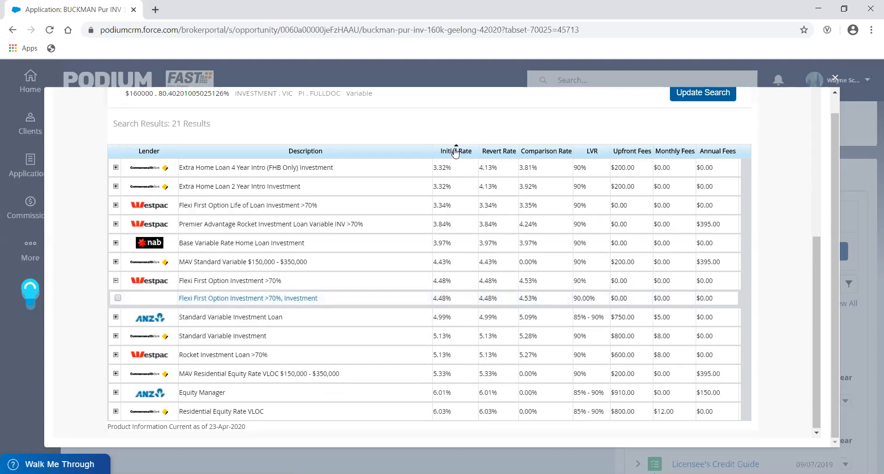
{"action": "left_click", "coordinate": [455, 152]}
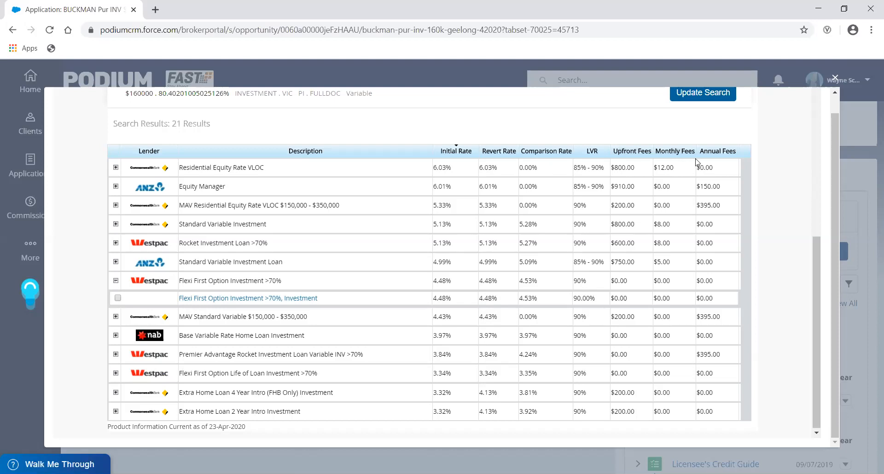
{"action": "left_click", "coordinate": [720, 151]}
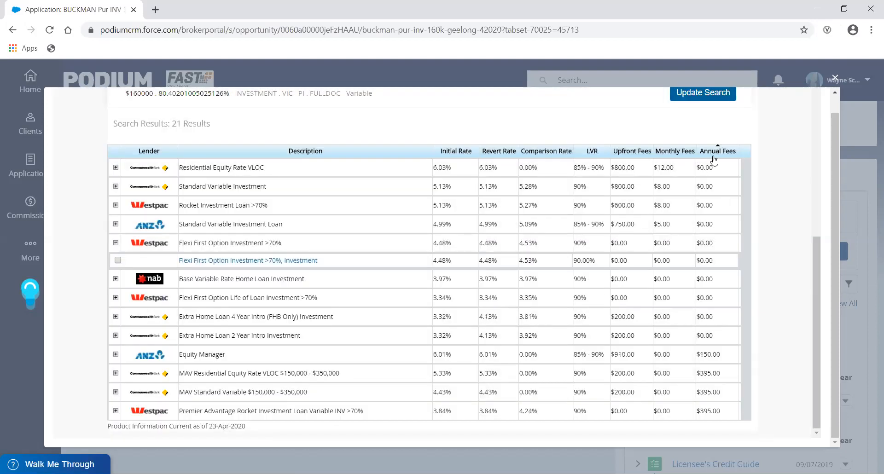
{"action": "left_click", "coordinate": [717, 152]}
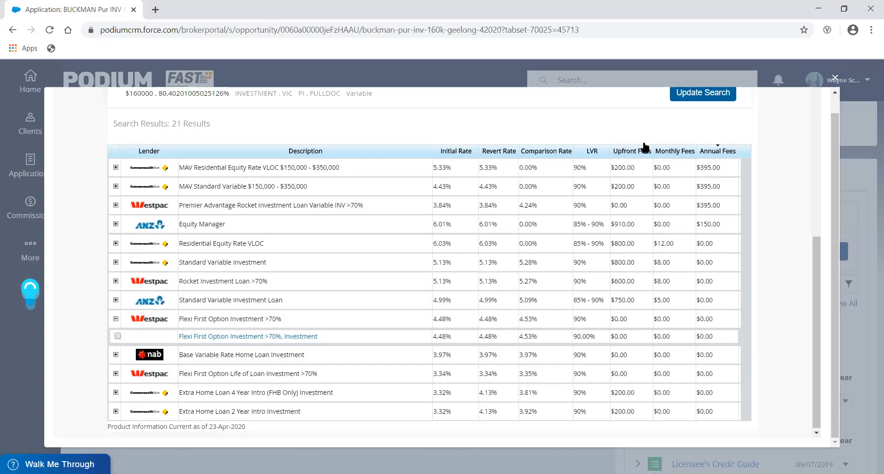
{"action": "left_click", "coordinate": [147, 155]}
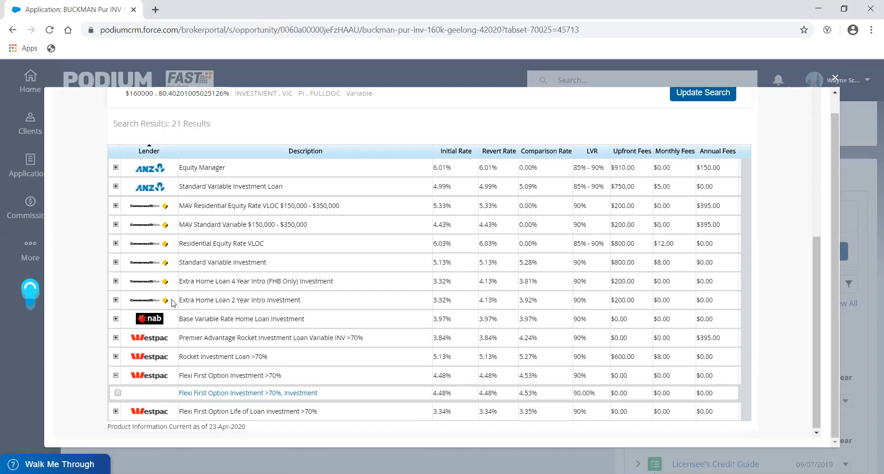
Open the product shortlist and remove Westpac's Flexi First Option Investment >70%, Investment product.
{"action": "scroll", "coordinate": [341, 267], "scroll_direction": "up", "scroll_amount": 6}
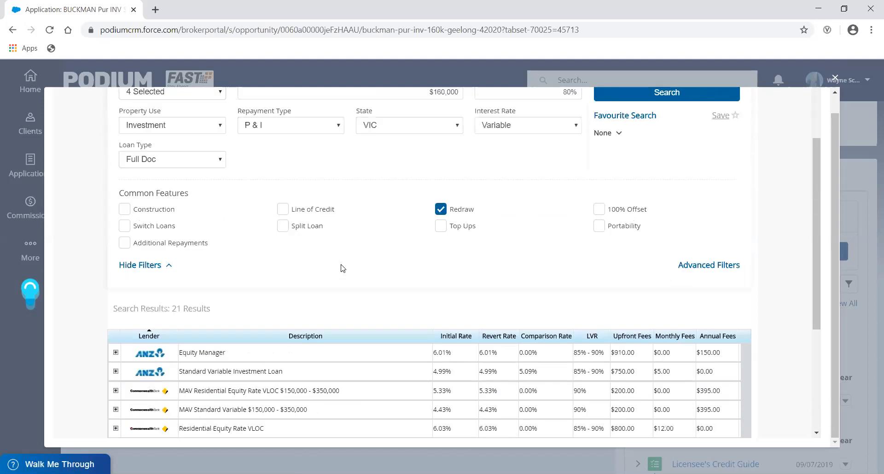
{"action": "scroll", "coordinate": [342, 268], "scroll_direction": "up", "scroll_amount": 1}
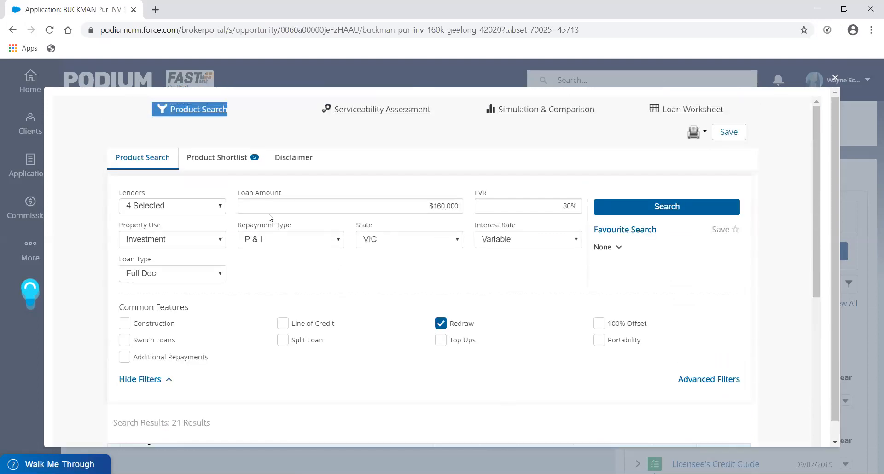
{"action": "left_click", "coordinate": [213, 162]}
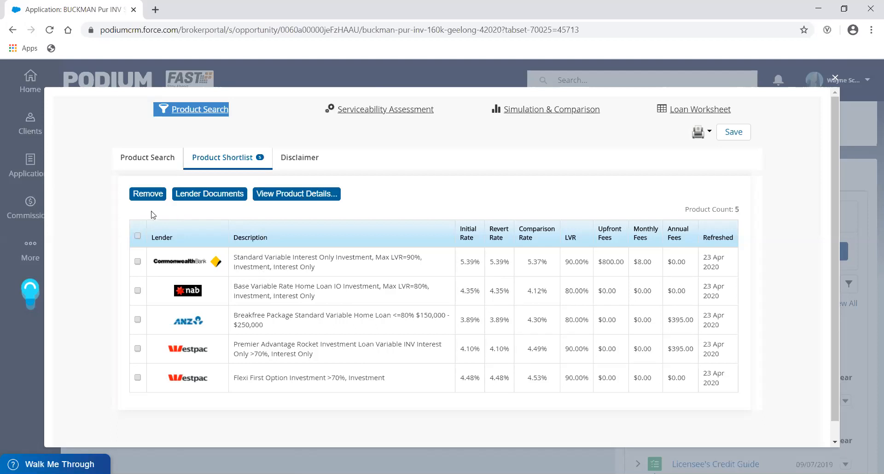
{"action": "left_click", "coordinate": [137, 378]}
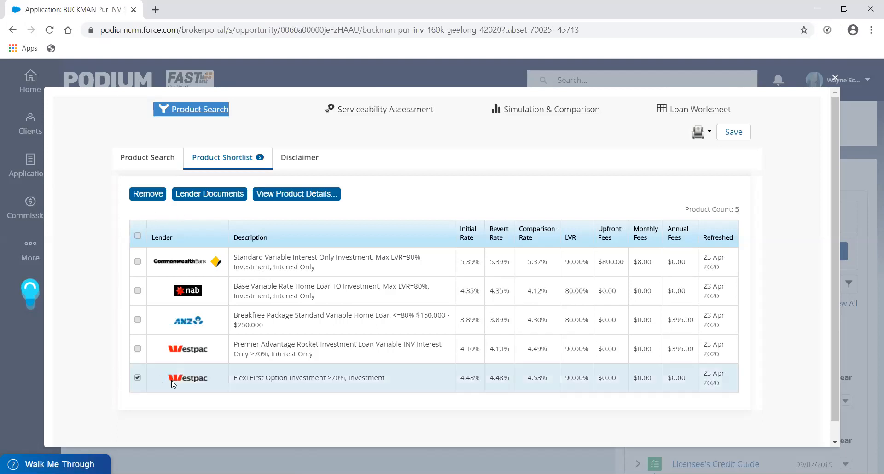
{"action": "left_click", "coordinate": [147, 194]}
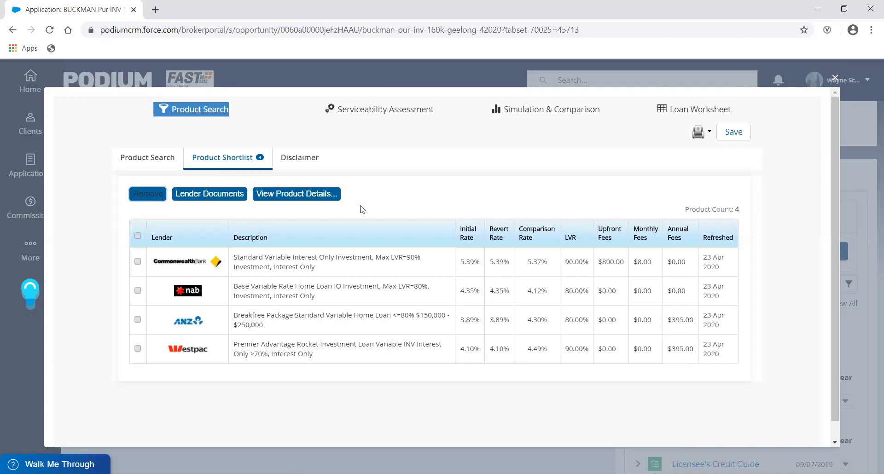
Select only the Commonwealth Bank and NAB products in the shortlist and open their product details for comparison.
{"action": "left_click", "coordinate": [137, 237]}
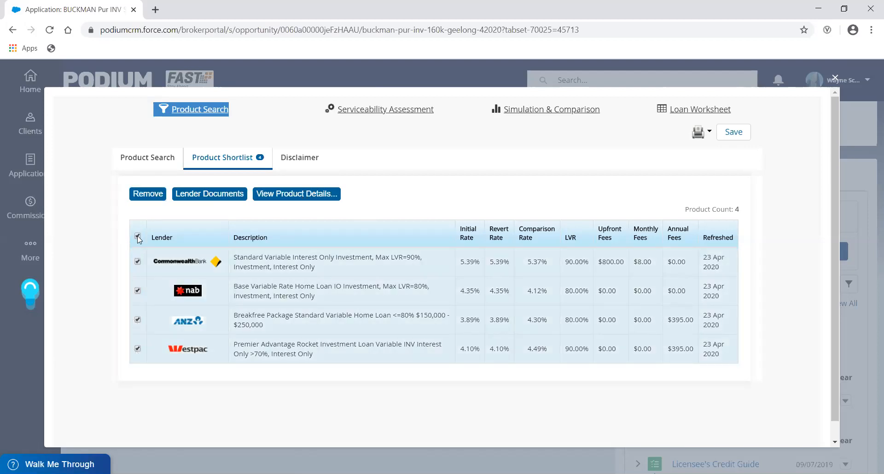
{"action": "left_click", "coordinate": [137, 236]}
{"action": "left_click", "coordinate": [137, 261]}
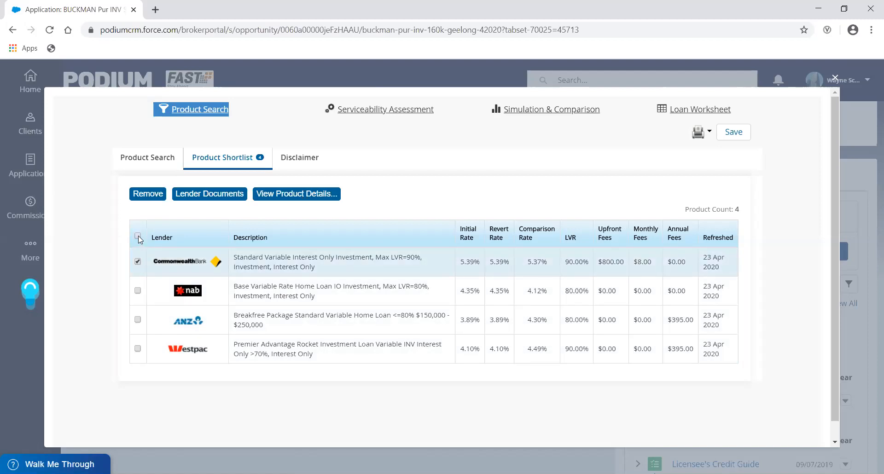
{"action": "left_click", "coordinate": [137, 291]}
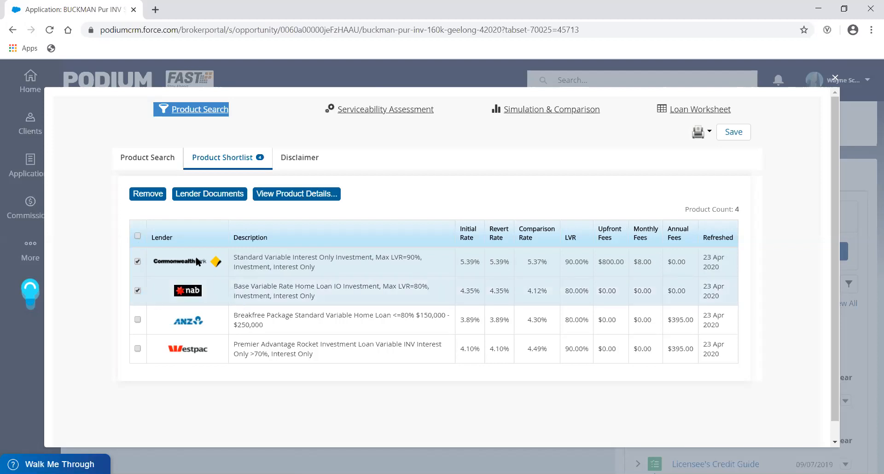
{"action": "left_click", "coordinate": [210, 195]}
{"action": "left_click", "coordinate": [289, 201]}
{"action": "left_click", "coordinate": [299, 196]}
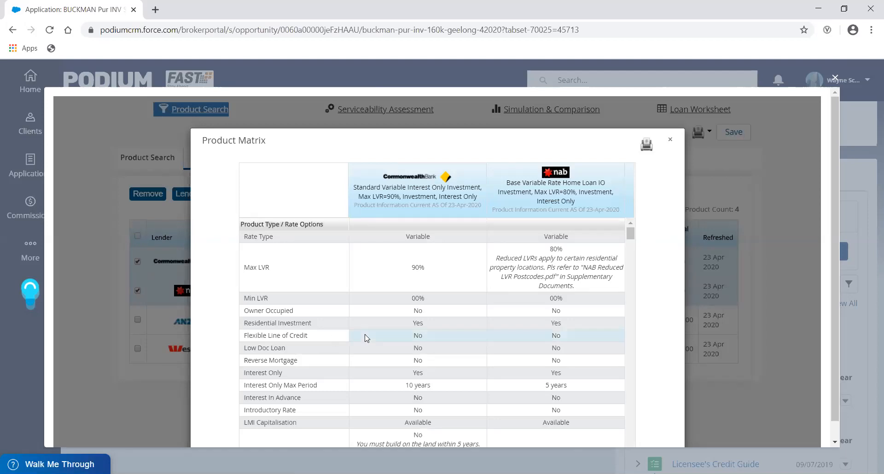
Compare the two products' rate options, lending conditions and loan details in the Product Matrix, and close it.
{"action": "scroll", "coordinate": [370, 338], "scroll_direction": "down", "scroll_amount": 1}
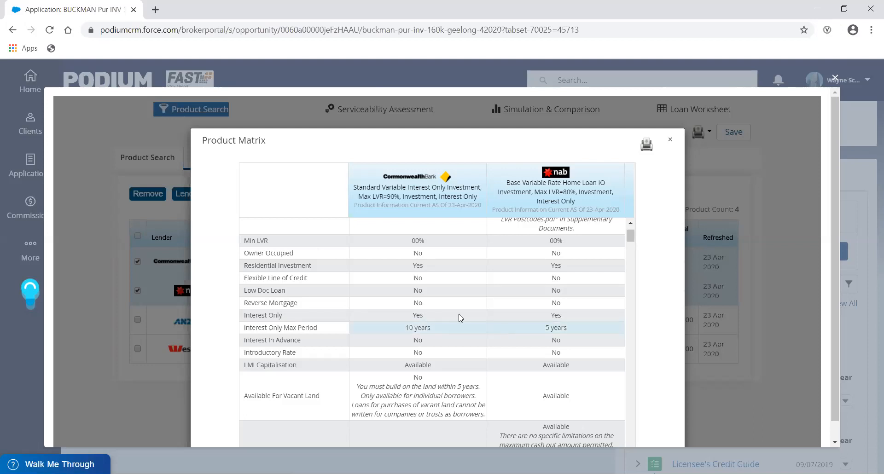
{"action": "scroll", "coordinate": [437, 322], "scroll_direction": "down", "scroll_amount": 2}
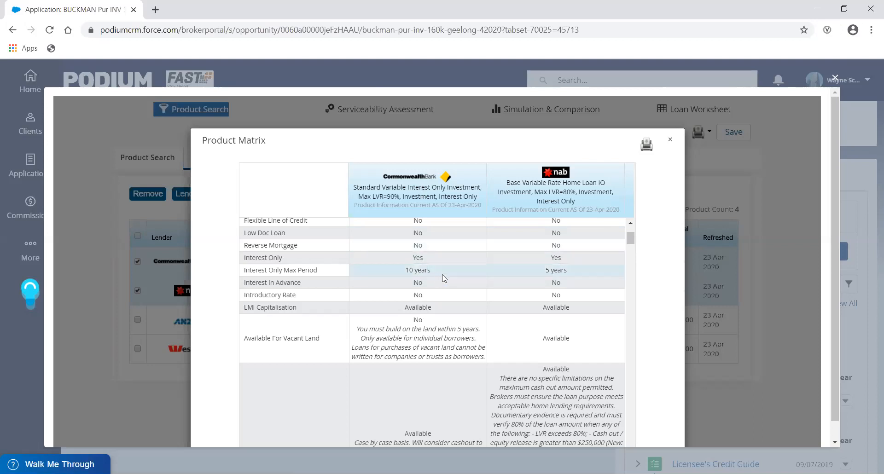
{"action": "scroll", "coordinate": [617, 282], "scroll_direction": "down", "scroll_amount": 3}
{"action": "scroll", "coordinate": [617, 281], "scroll_direction": "down", "scroll_amount": 7}
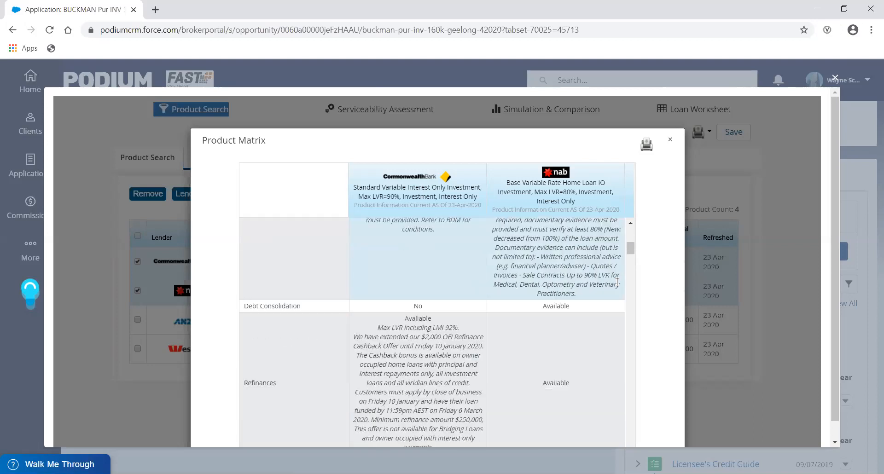
{"action": "scroll", "coordinate": [618, 287], "scroll_direction": "down", "scroll_amount": 2}
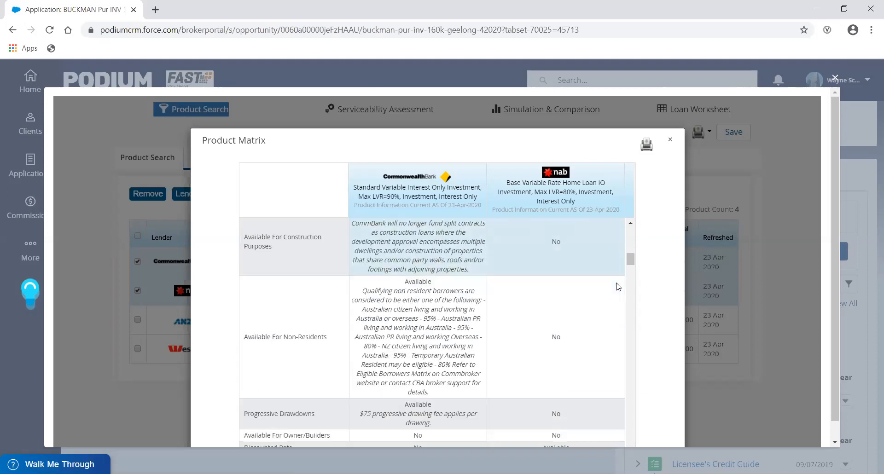
{"action": "scroll", "coordinate": [617, 286], "scroll_direction": "down", "scroll_amount": 4}
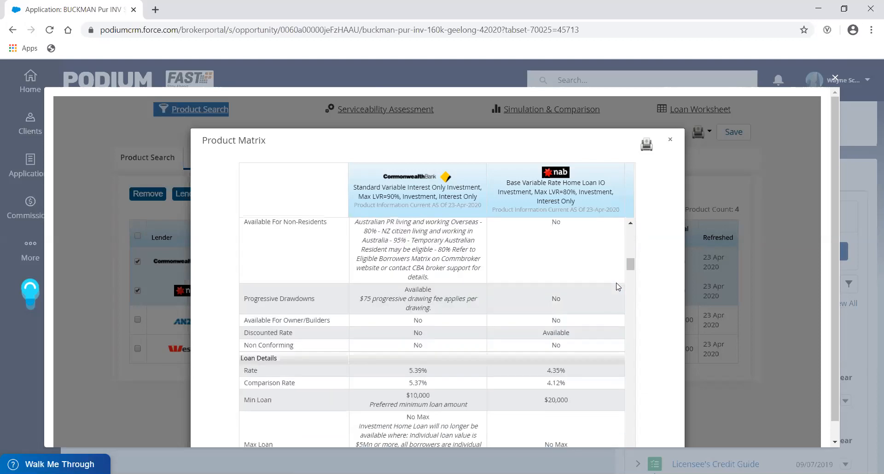
{"action": "scroll", "coordinate": [617, 286], "scroll_direction": "down", "scroll_amount": 2}
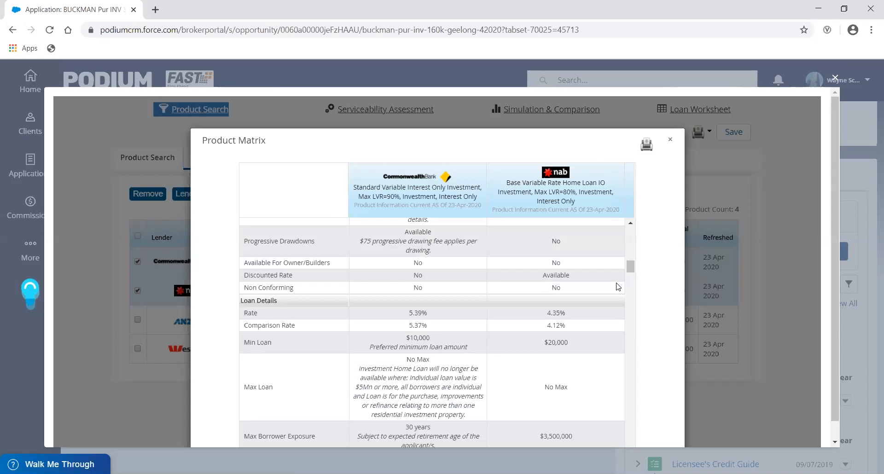
{"action": "scroll", "coordinate": [618, 286], "scroll_direction": "up", "scroll_amount": 10}
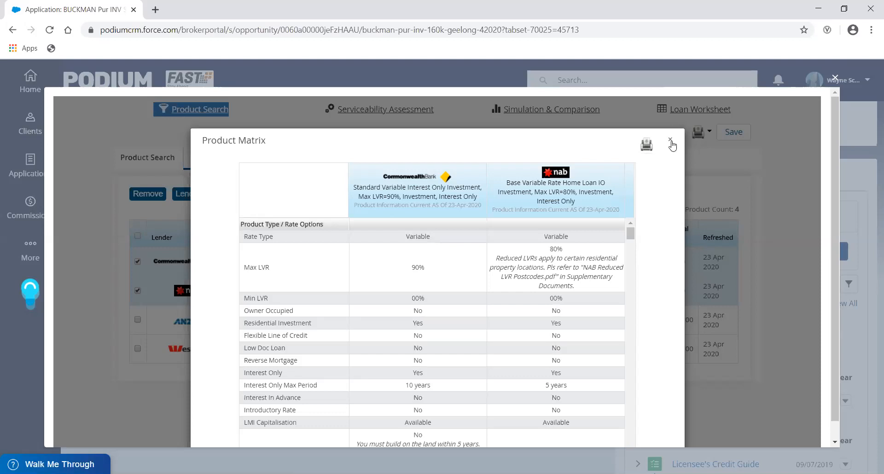
{"action": "left_click", "coordinate": [669, 139]}
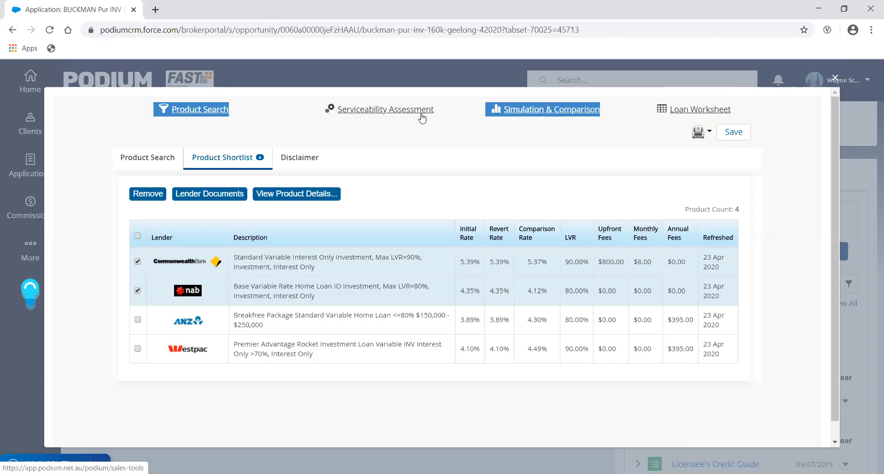
Save the application with its product shortlist and close the product search to return to the process checklist.
{"action": "left_click", "coordinate": [736, 133]}
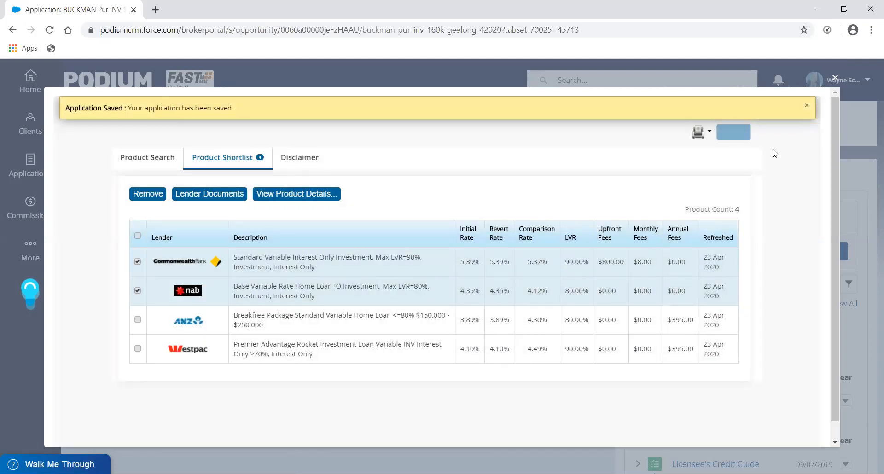
{"action": "left_click", "coordinate": [835, 79]}
{"action": "left_click", "coordinate": [392, 296]}
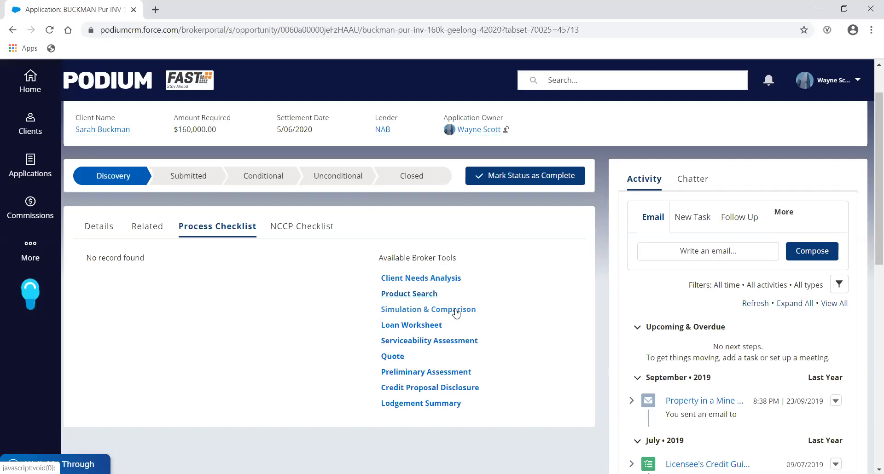
{"action": "left_click", "coordinate": [433, 297]}
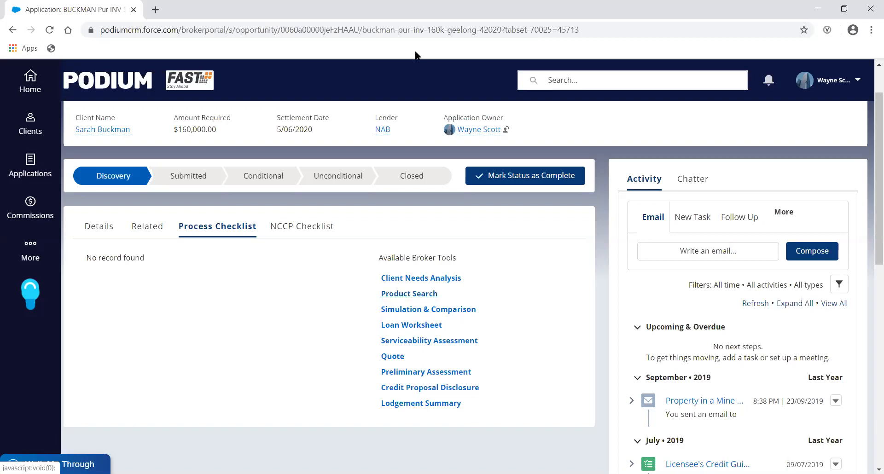